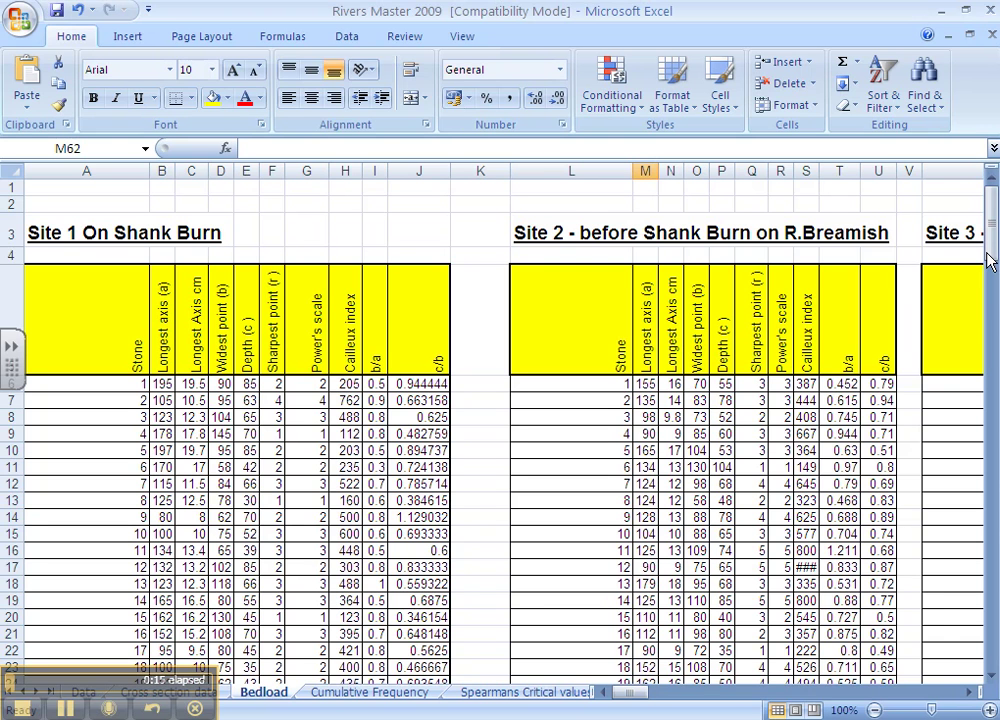
Step: Select site 1's values in B56:C75, then Ctrl-add site 2's B77:C96
{"action": "left_click_drag", "start_coordinate": [991, 222], "coordinate": [995, 379]}
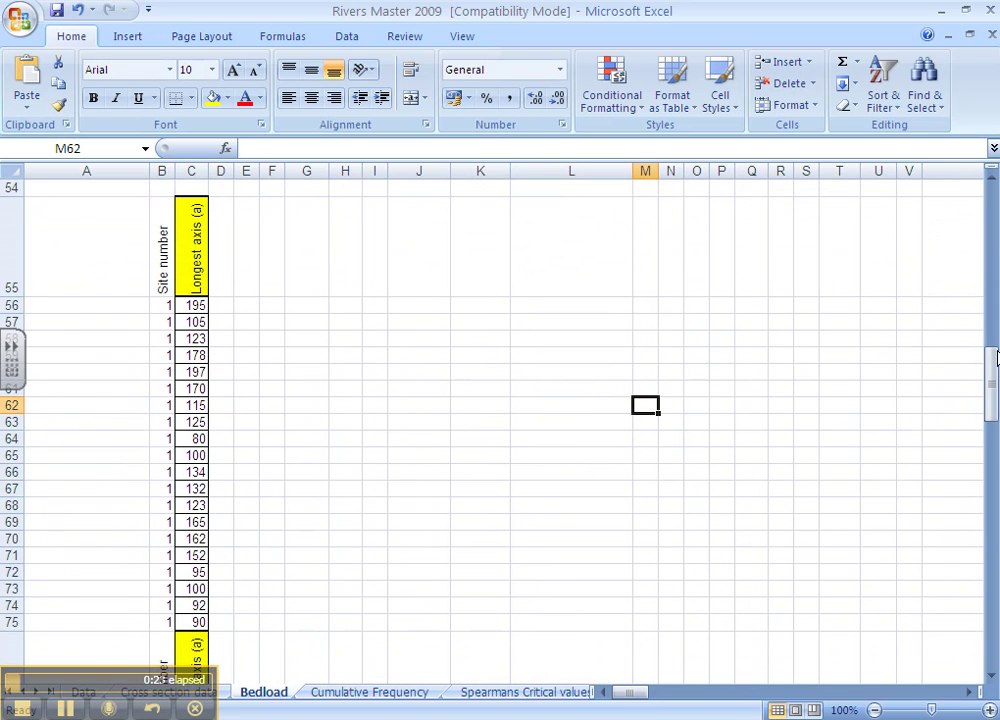
{"action": "left_click_drag", "start_coordinate": [991, 368], "coordinate": [993, 256]}
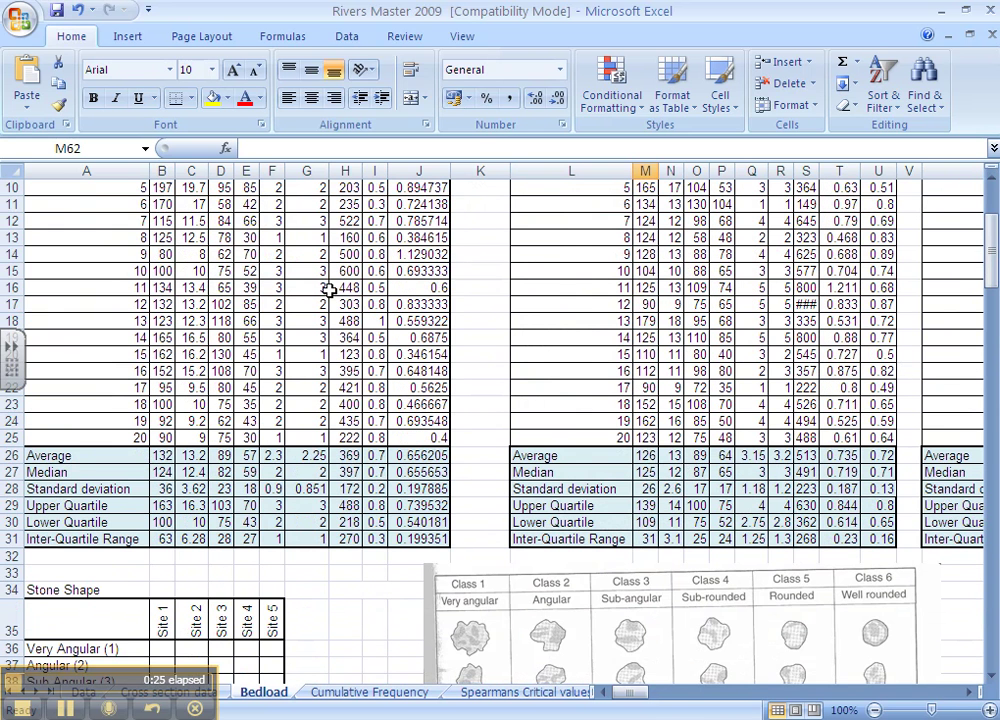
{"action": "left_click_drag", "start_coordinate": [160, 321], "coordinate": [166, 188]}
{"action": "left_click_drag", "start_coordinate": [993, 255], "coordinate": [992, 612]}
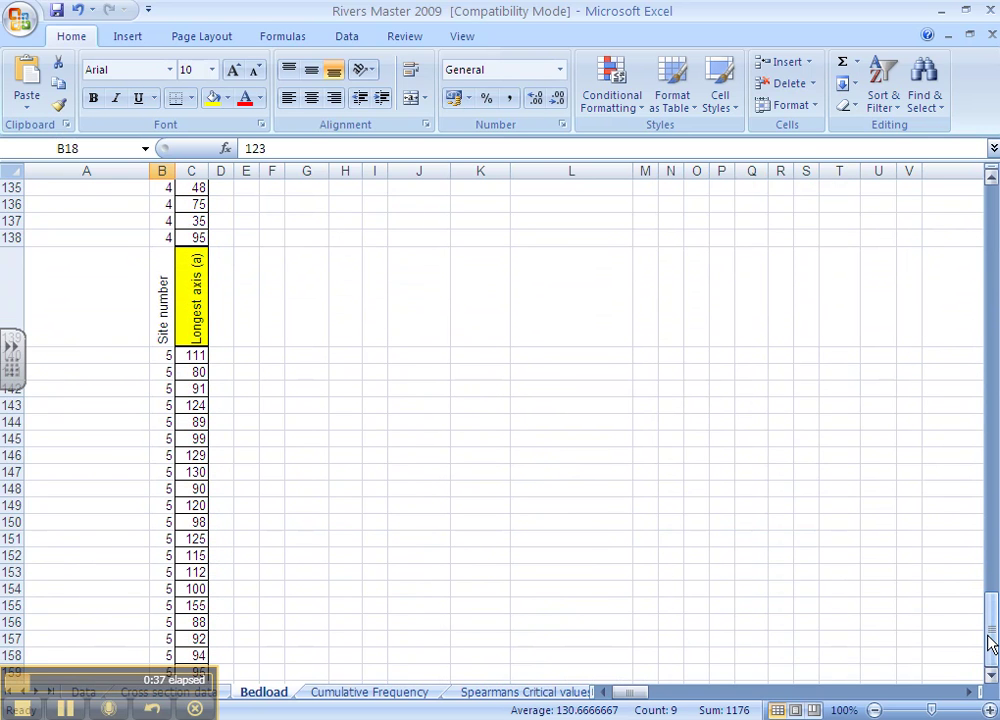
{"action": "left_click_drag", "start_coordinate": [993, 642], "coordinate": [976, 400]}
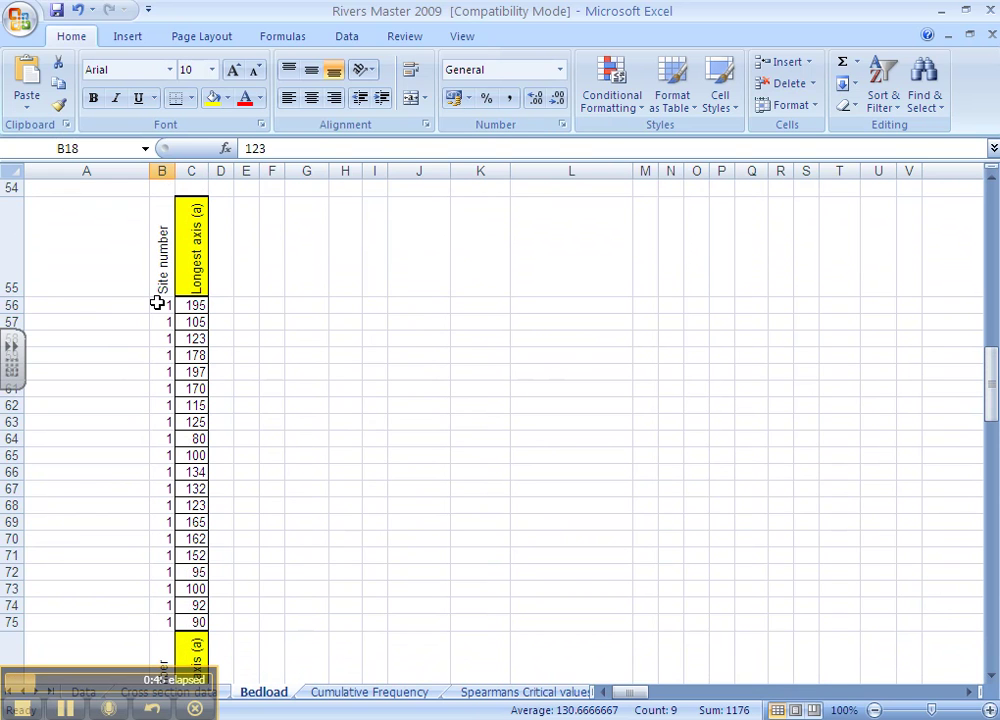
{"action": "left_click_drag", "start_coordinate": [158, 304], "coordinate": [195, 617]}
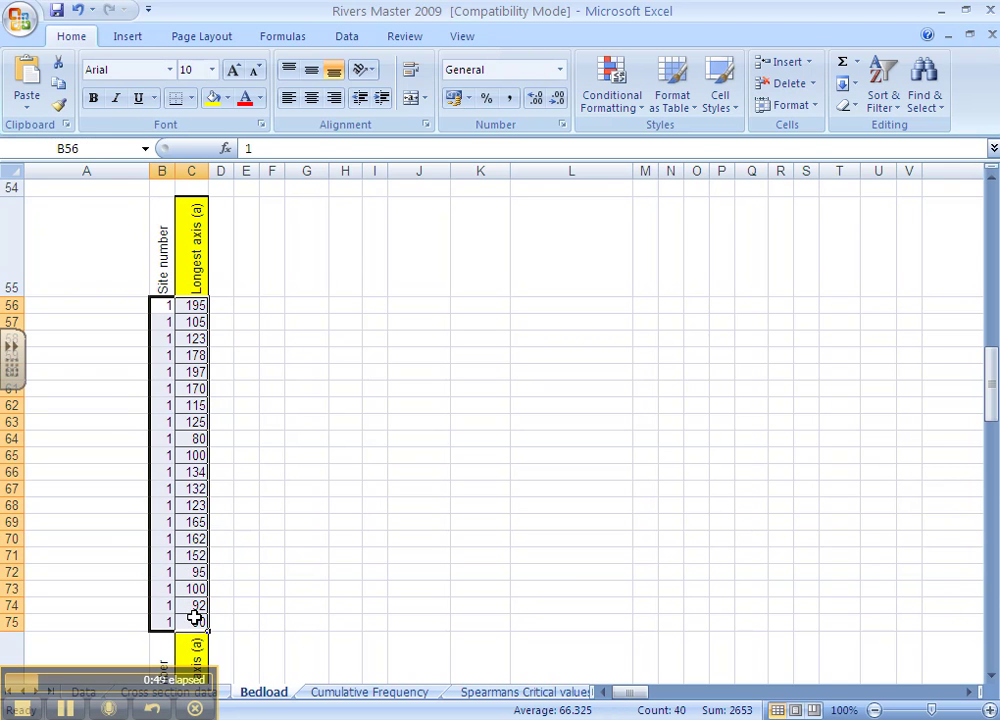
{"action": "left_click_drag", "start_coordinate": [993, 402], "coordinate": [993, 405]}
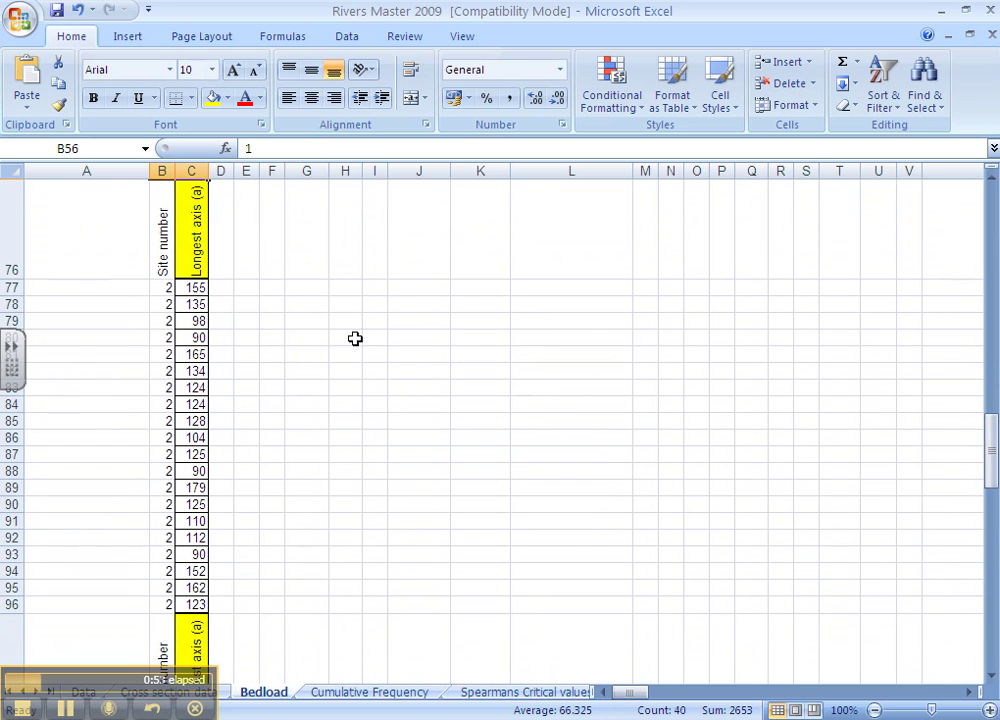
{"action": "left_click_drag", "start_coordinate": [162, 289], "coordinate": [192, 604]}
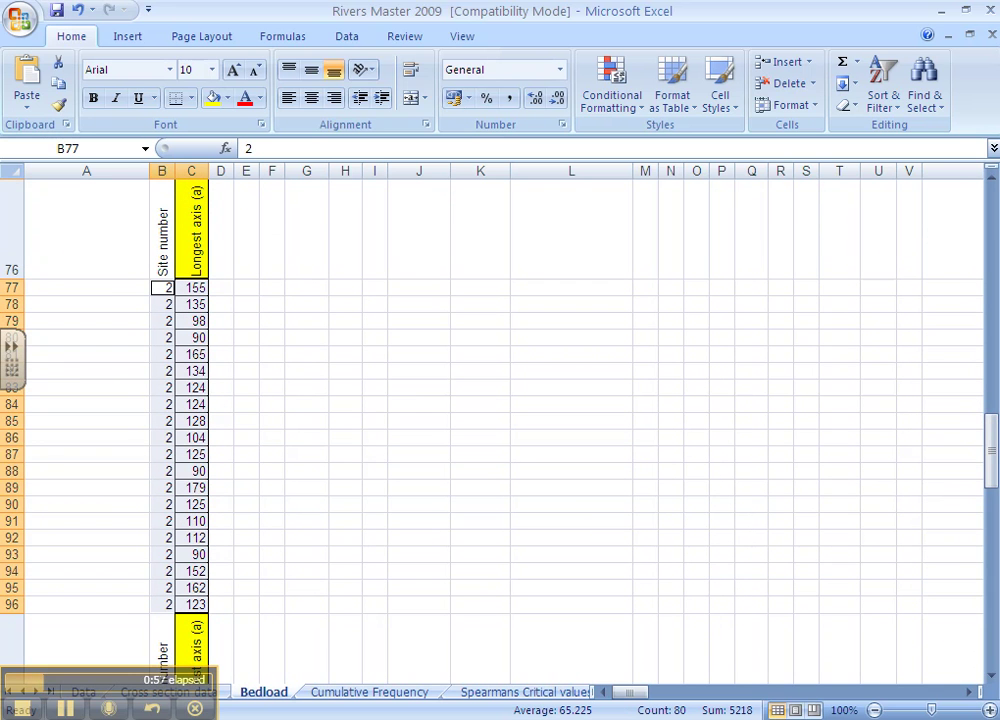
Step: Add sites 3–5 (B98:C117, B119:C138, B140:C159) to the selection, leaving out the heading rows
{"action": "left_click_drag", "start_coordinate": [993, 441], "coordinate": [993, 508]}
{"action": "left_click_drag", "start_coordinate": [165, 187], "coordinate": [192, 496]}
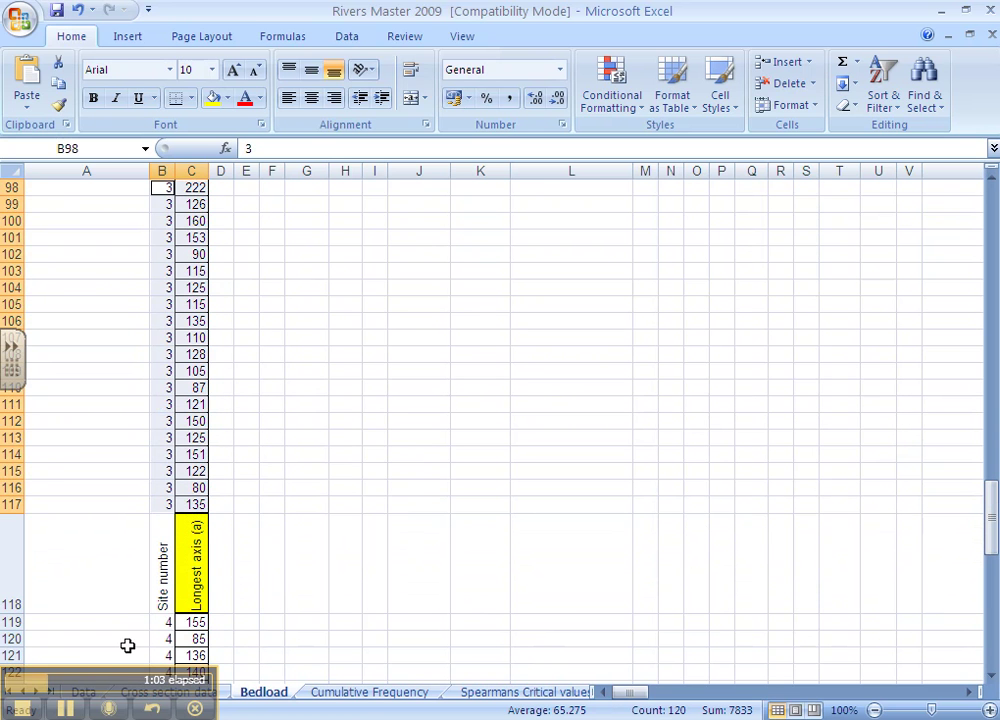
{"action": "left_click_drag", "start_coordinate": [158, 624], "coordinate": [197, 353]}
{"action": "left_click_drag", "start_coordinate": [163, 471], "coordinate": [196, 652]}
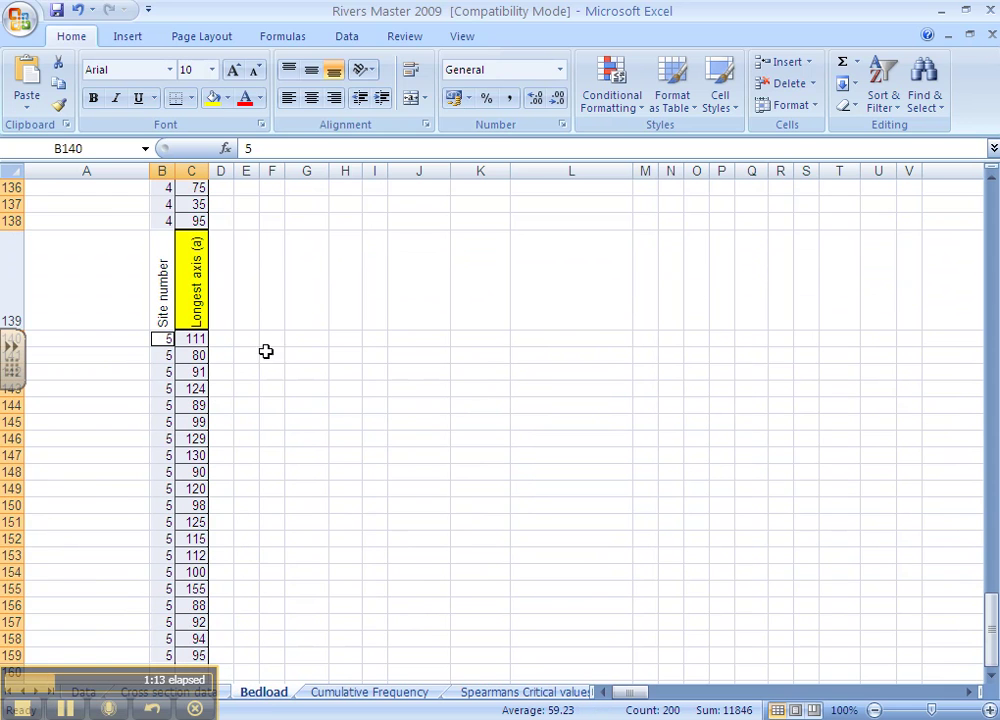
Step: Insert a Scatter with Only Markers chart of the selected data
{"action": "left_click", "coordinate": [128, 36]}
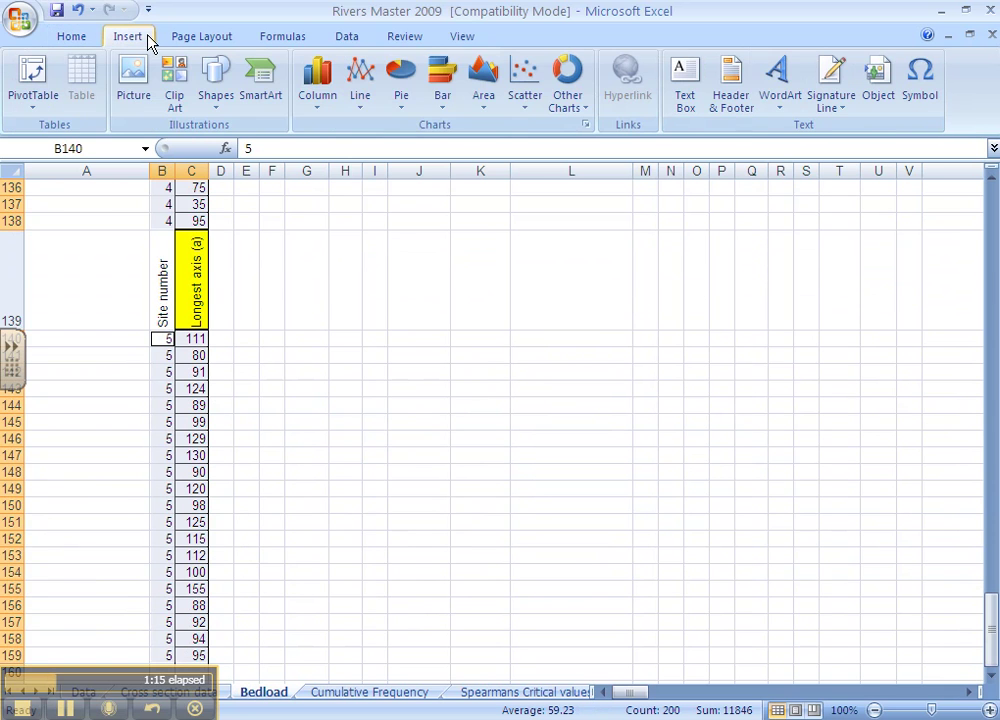
{"action": "left_click", "coordinate": [526, 100]}
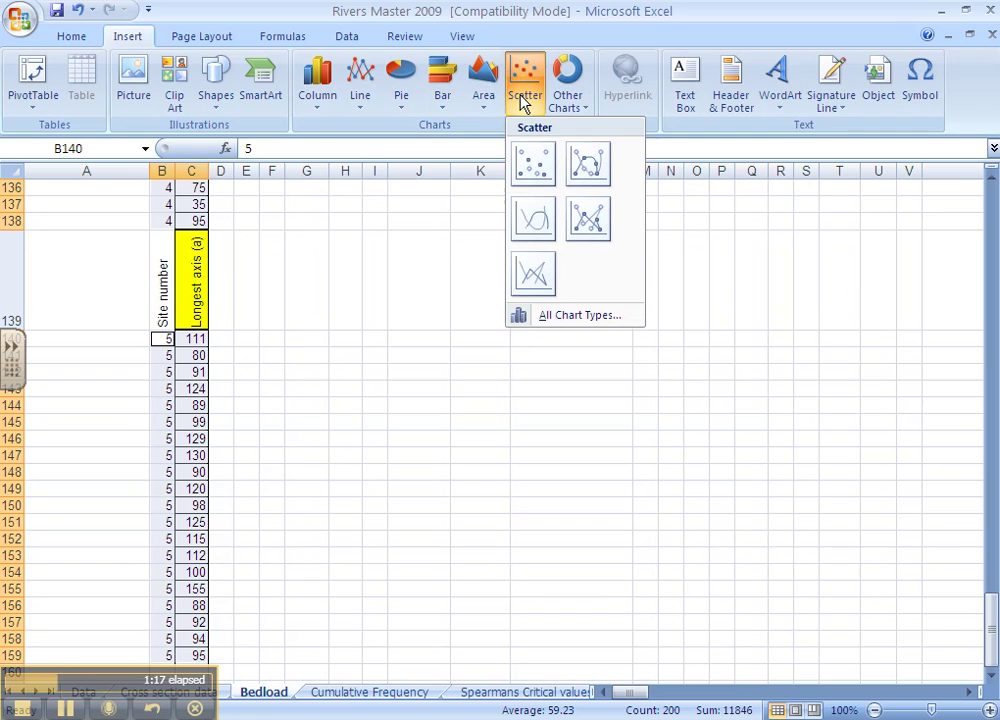
{"action": "left_click", "coordinate": [533, 180]}
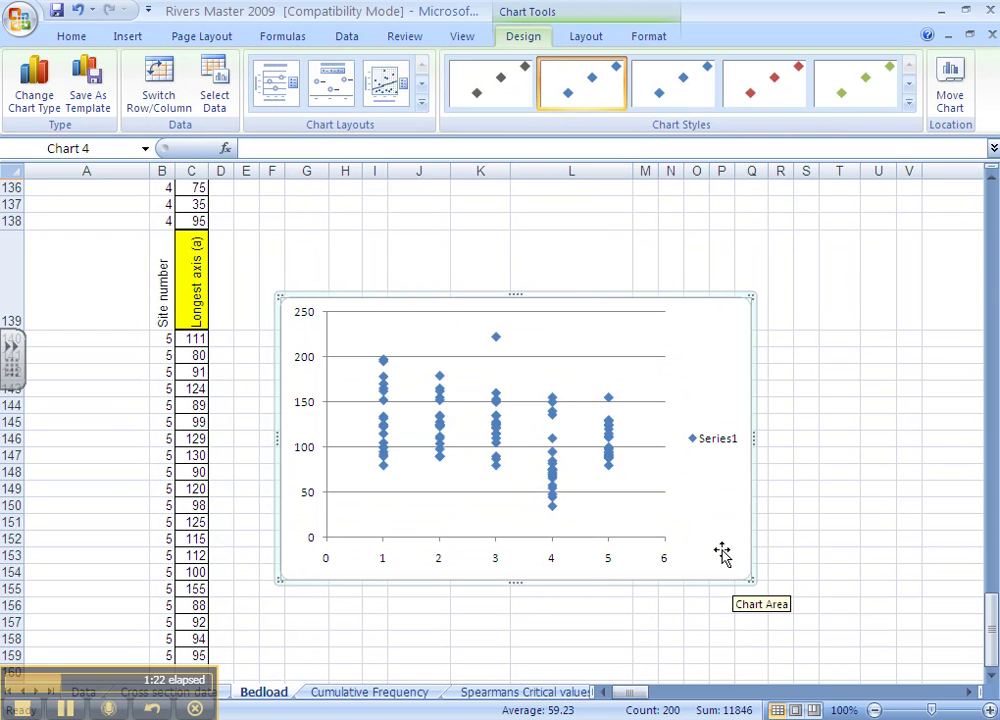
Step: Delete the Series1 legend and apply chart Layout 1 for chart and axis titles
{"action": "left_click", "coordinate": [713, 446]}
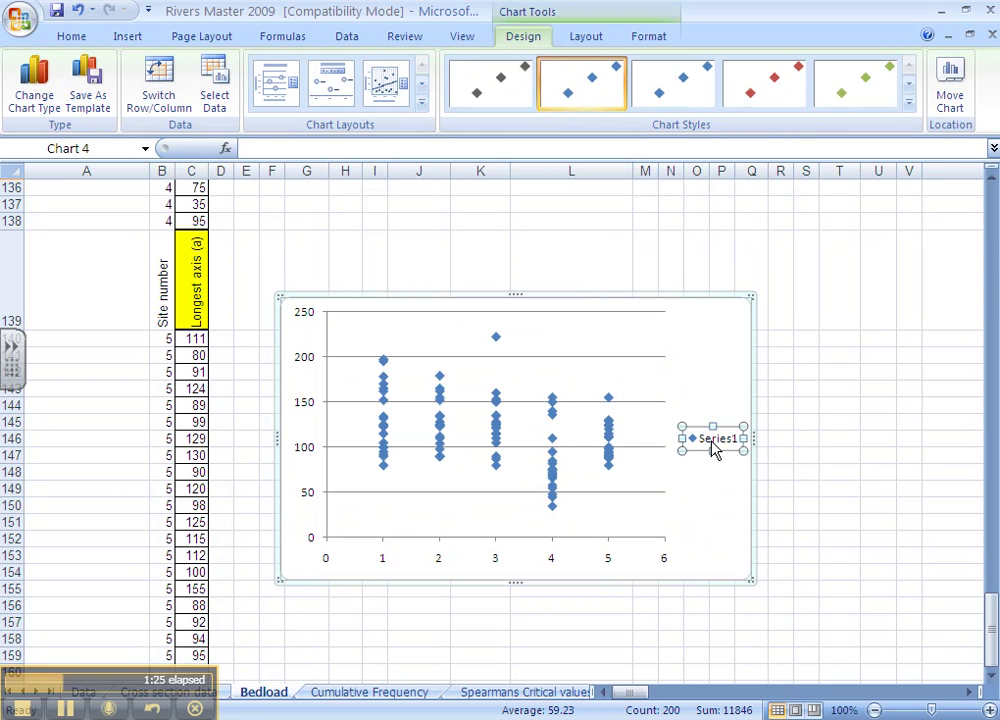
{"action": "key", "text": "Delete"}
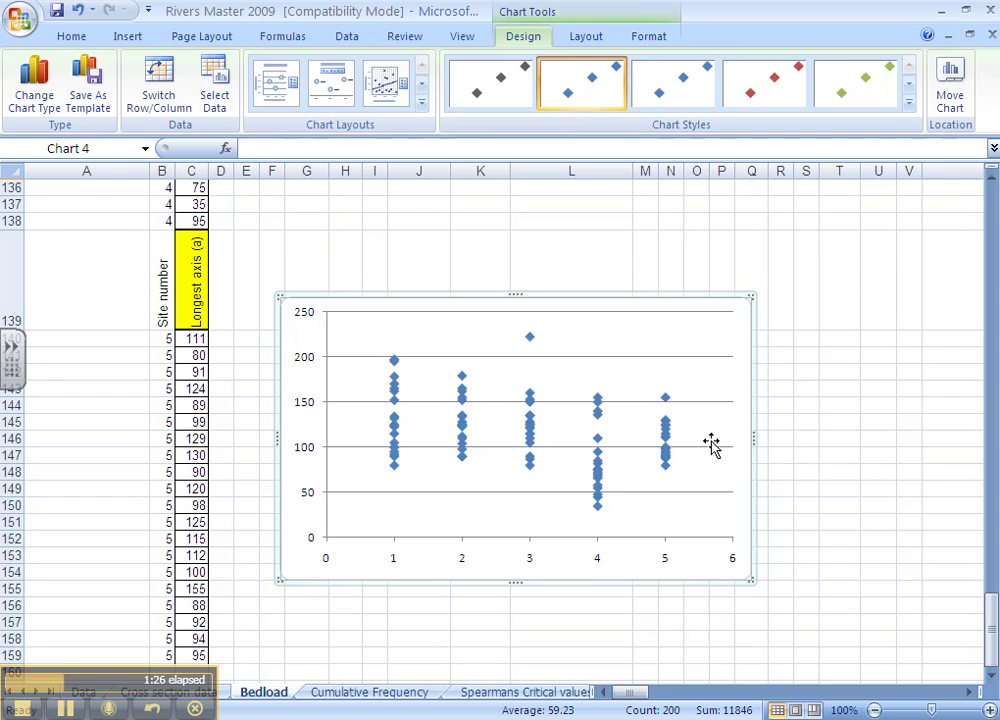
{"action": "left_click", "coordinate": [277, 107]}
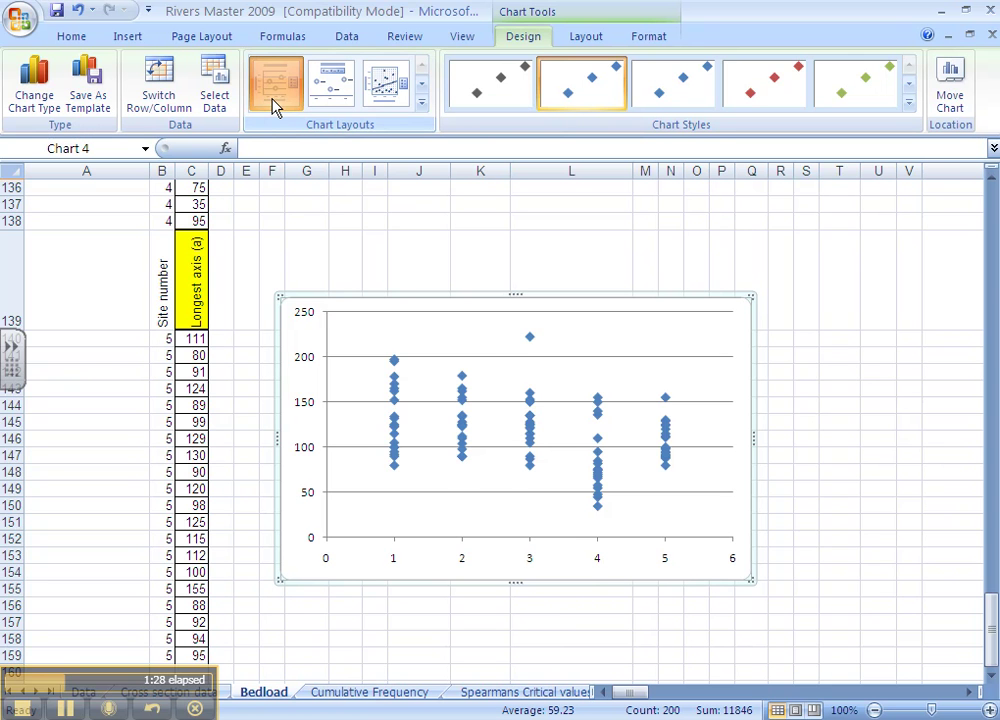
Step: Title the vertical axis "Longest axis for bedload"
{"action": "left_click", "coordinate": [306, 425]}
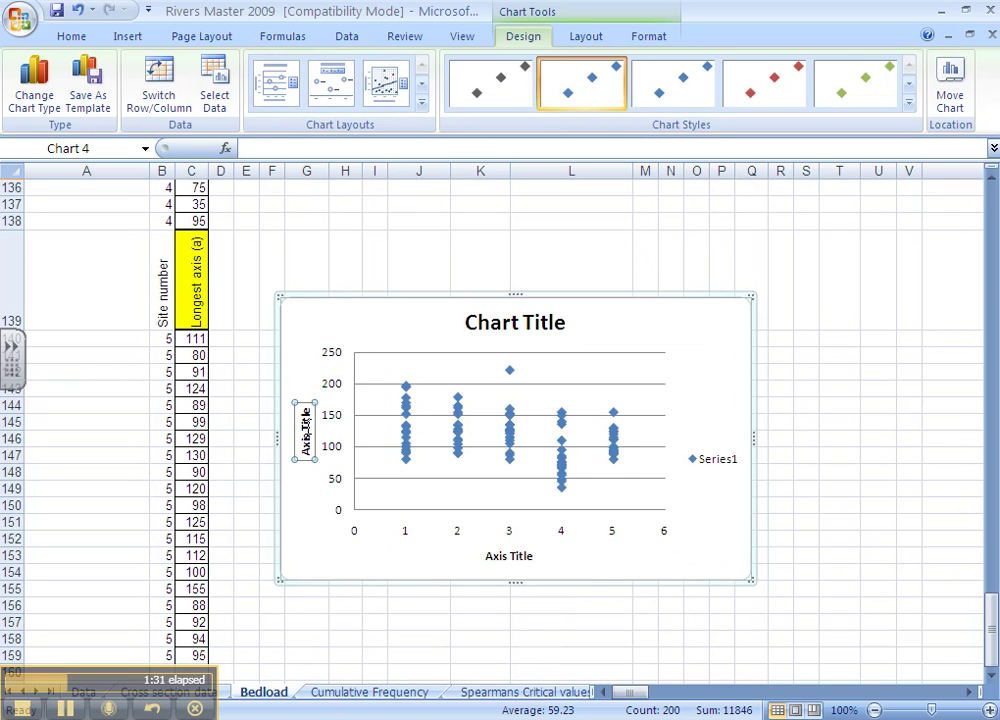
{"action": "type", "text": "Lon"}
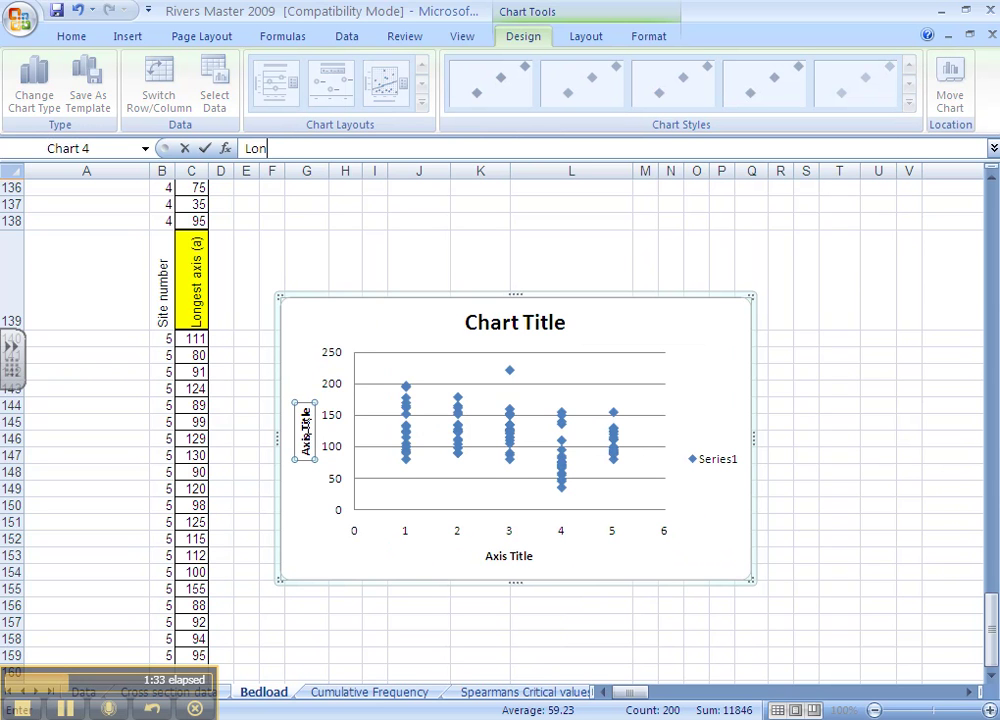
{"action": "type", "text": "gest axis foi"}
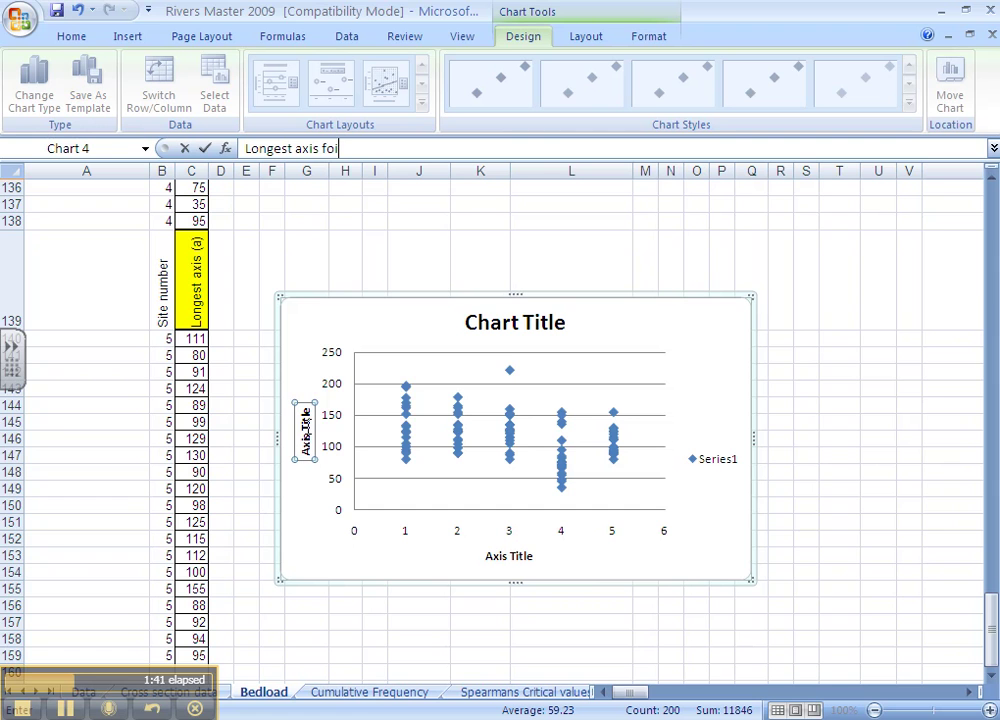
{"action": "type", "text": "rr bedloAD"}
{"action": "key", "text": "BackSpace"}
{"action": "key", "text": "BackSpace"}
{"action": "type", "text": "ad"}
Step: Set the horizontal axis title to "Site number"
{"action": "left_click", "coordinate": [525, 558]}
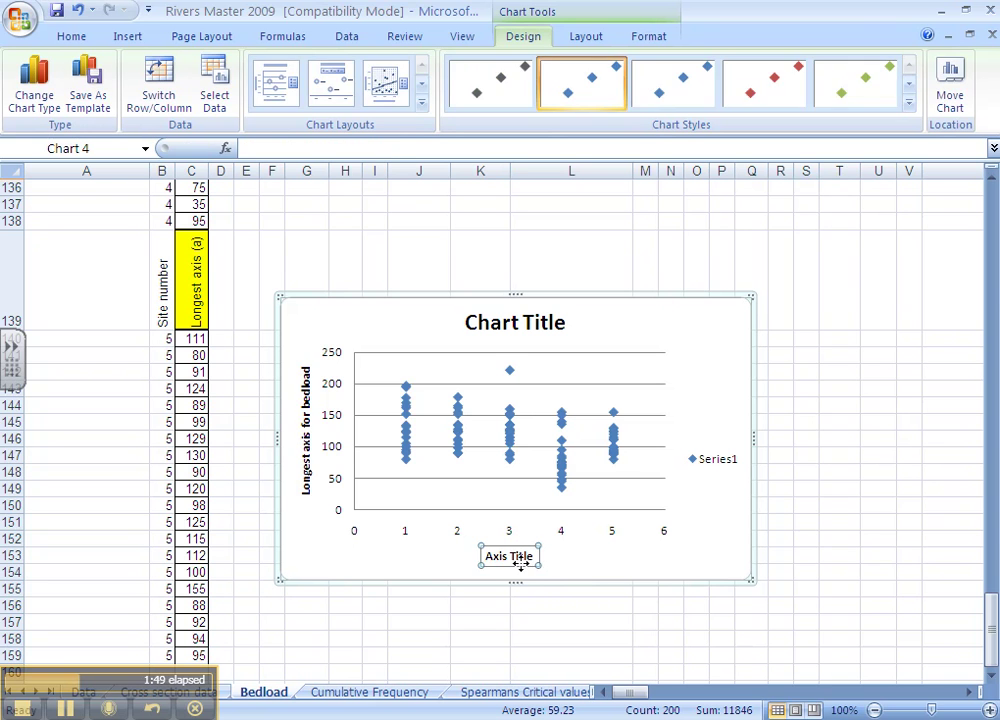
{"action": "left_click", "coordinate": [332, 145]}
{"action": "type", "text": "Site number"}
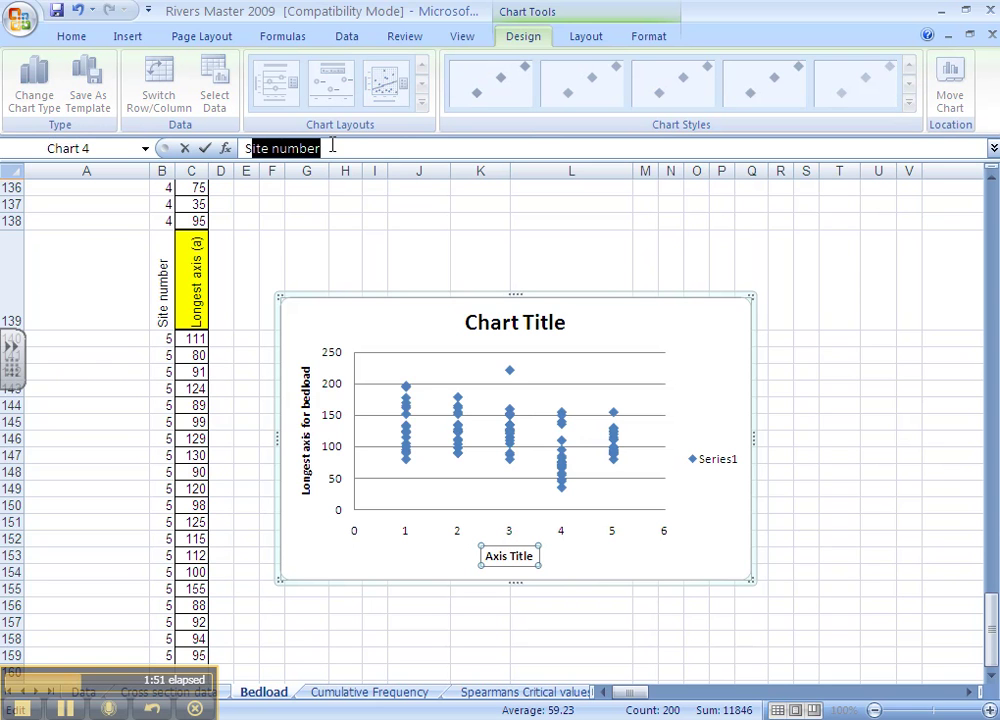
{"action": "key", "text": "shift+Right"}
{"action": "key", "text": "shift+Right"}
{"action": "key", "text": "shift+Right"}
{"action": "key", "text": "shift+Right"}
{"action": "key", "text": "shift+Right"}
{"action": "key", "text": "shift+Right"}
{"action": "key", "text": "shift+Right"}
{"action": "key", "text": "shift+Right"}
{"action": "key", "text": "shift+Right"}
{"action": "key", "text": "shift+Right"}
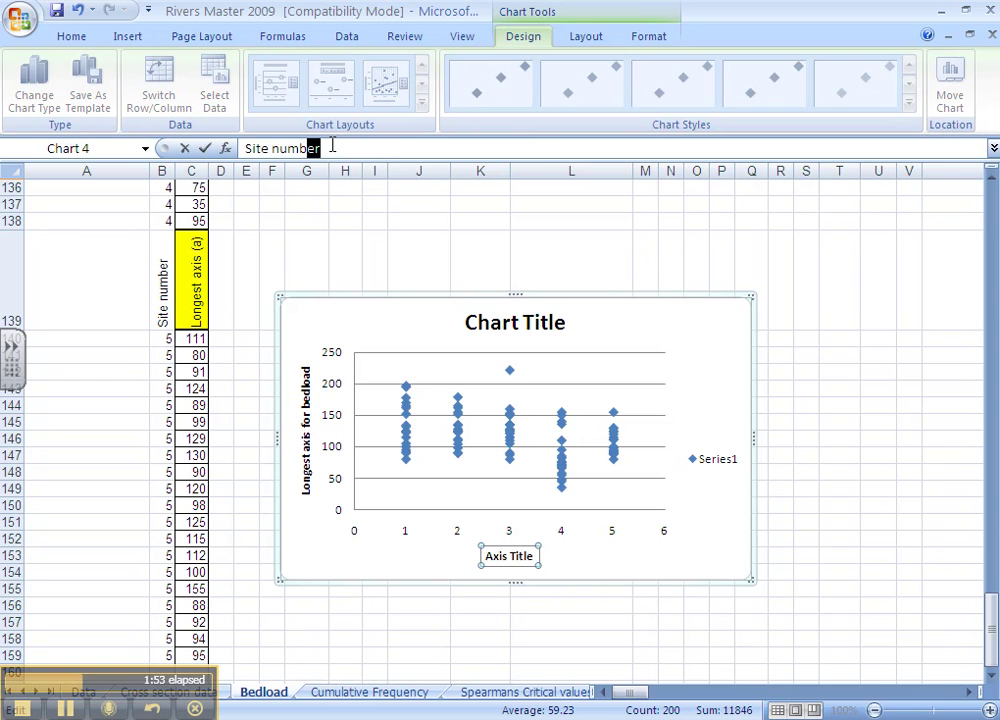
Step: Enter "Dispersion graph for longest axis of the bedload" as the chart title
{"action": "left_click", "coordinate": [558, 323]}
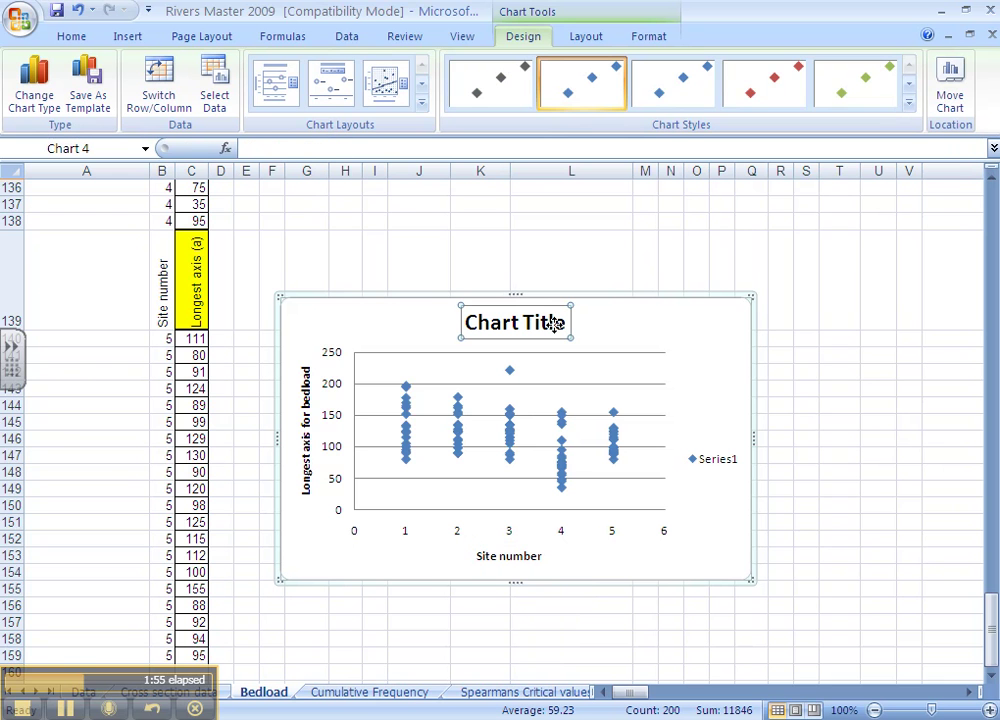
{"action": "type", "text": "D"}
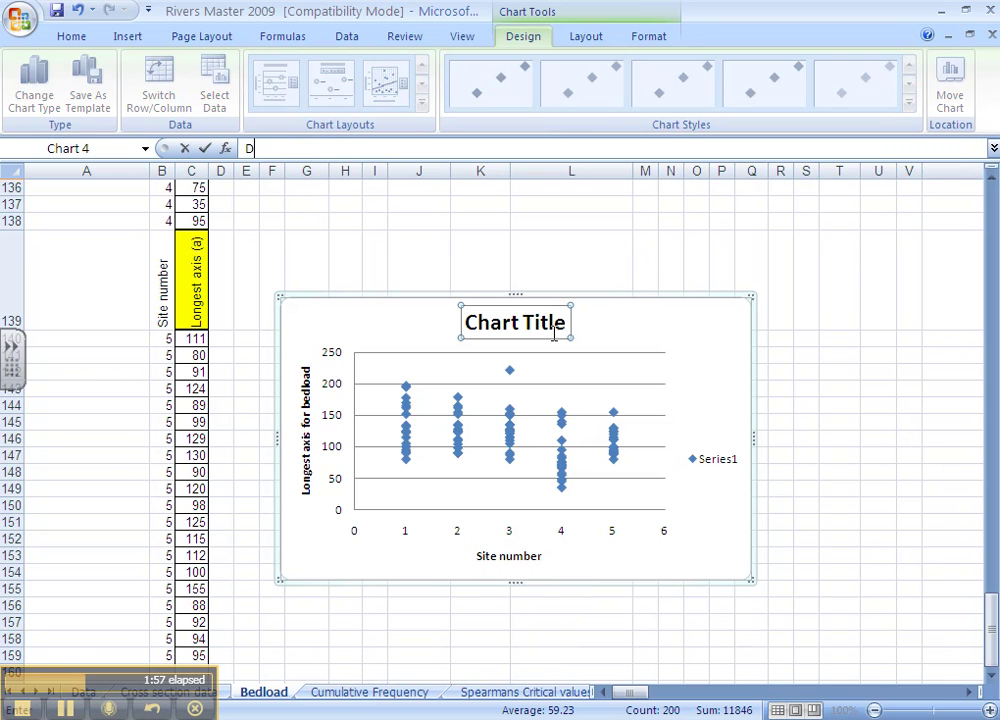
{"action": "type", "text": "ispersion gra"}
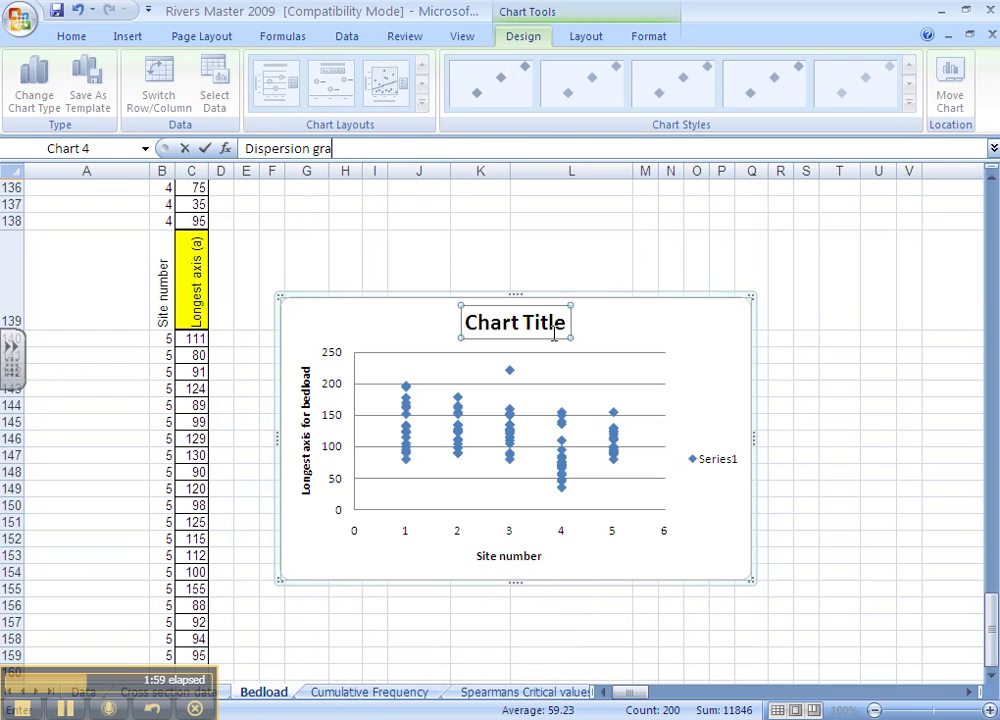
{"action": "type", "text": "ph for lon"}
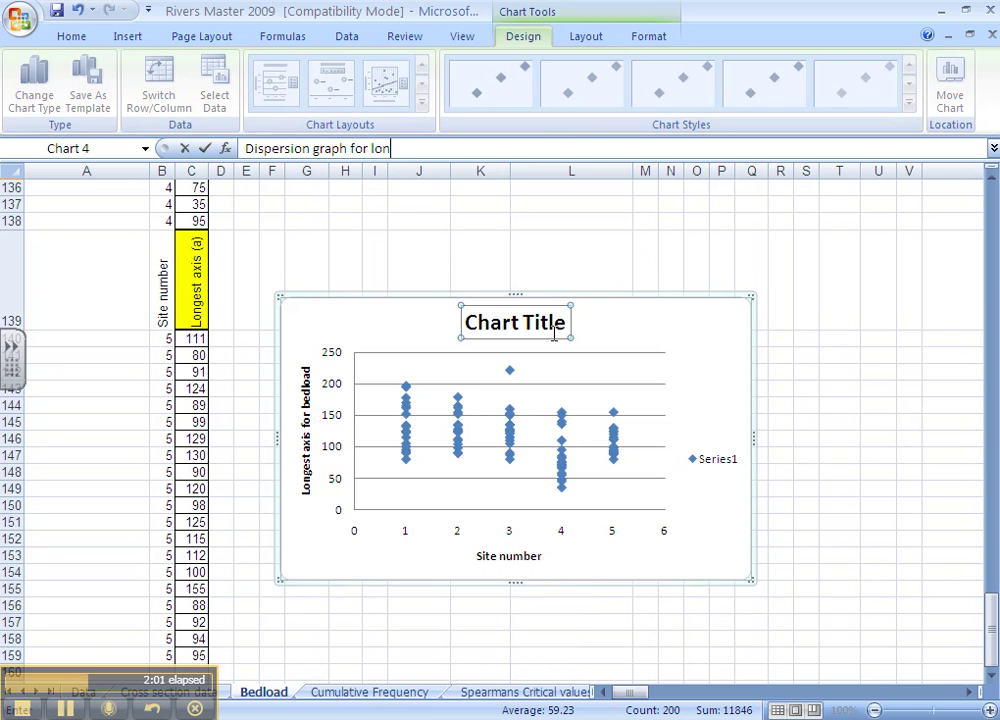
{"action": "type", "text": "gest aci"}
{"action": "type", "text": "xis of the be"}
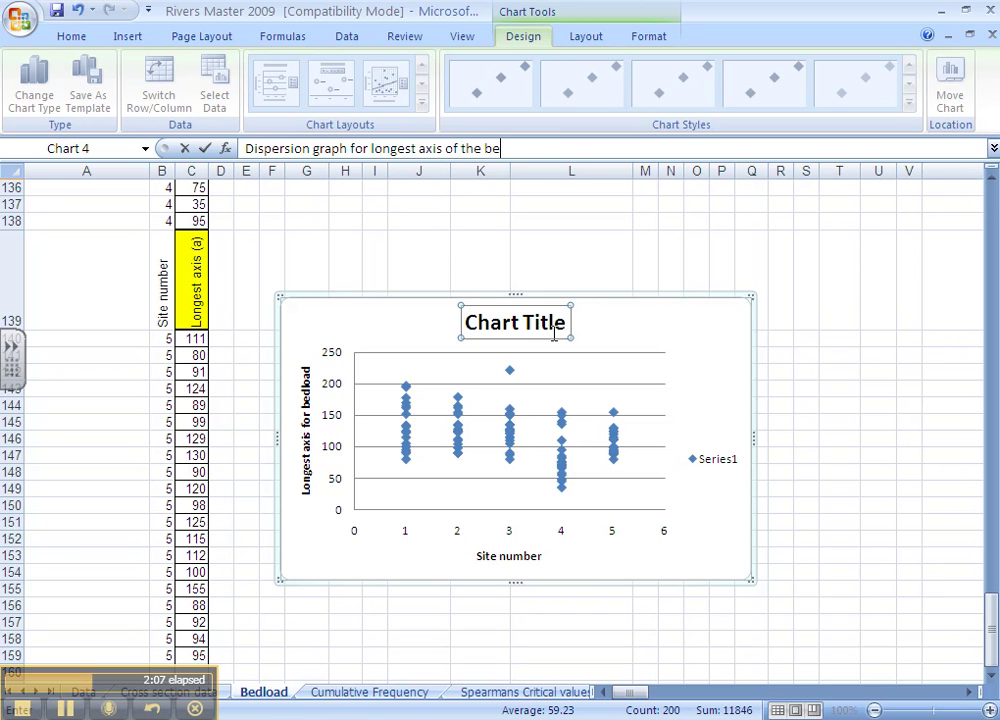
{"action": "type", "text": "load"}
{"action": "key", "text": "Return"}
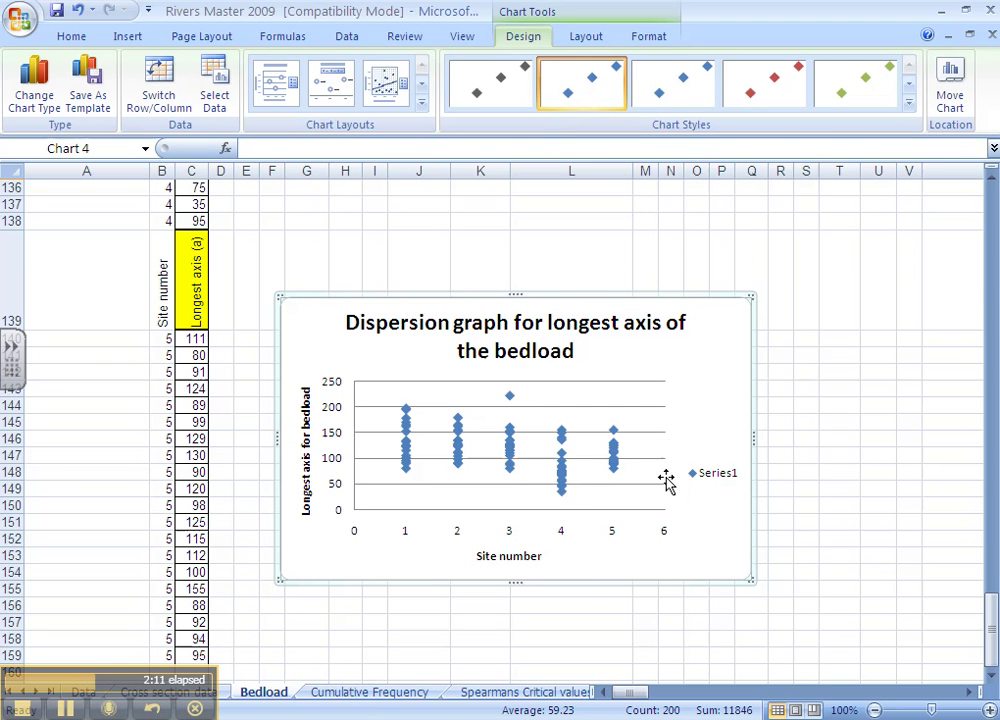
Step: Check the data series options, then confirm site 3's highest point reads 222
{"action": "left_click", "coordinate": [562, 480]}
{"action": "right_click", "coordinate": [562, 480]}
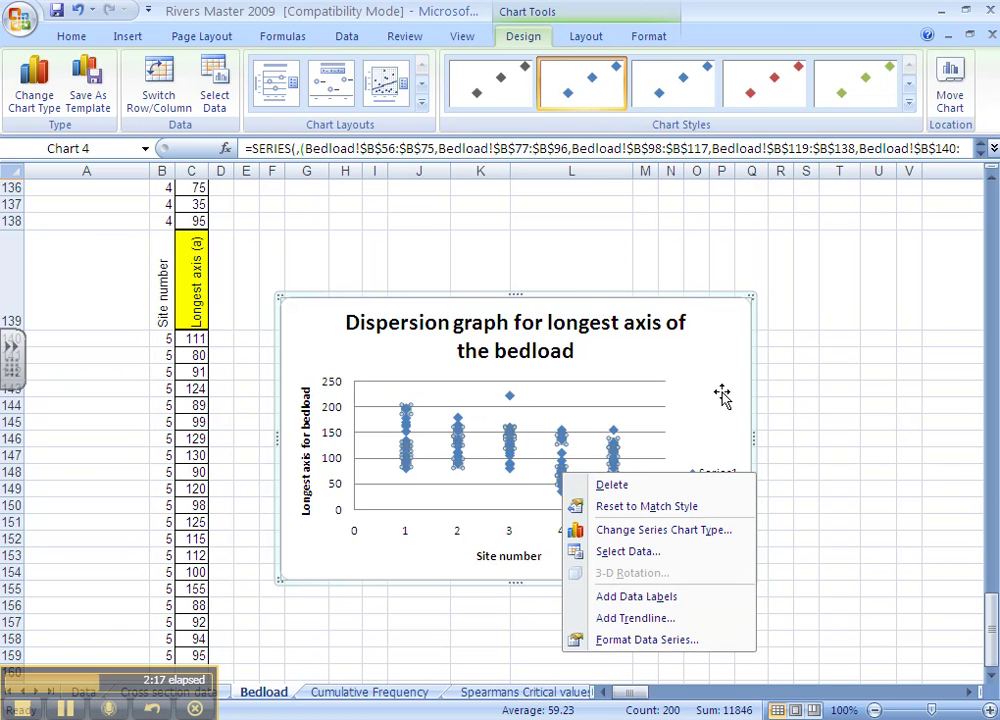
{"action": "key", "text": "Escape"}
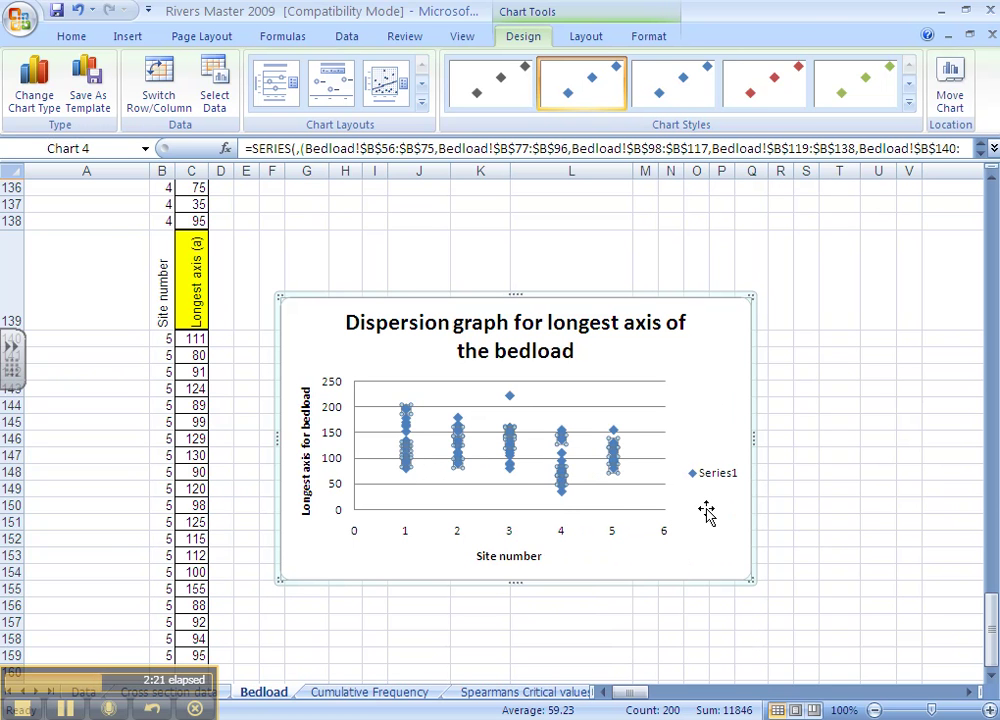
{"action": "mouse_move", "coordinate": [511, 400]}
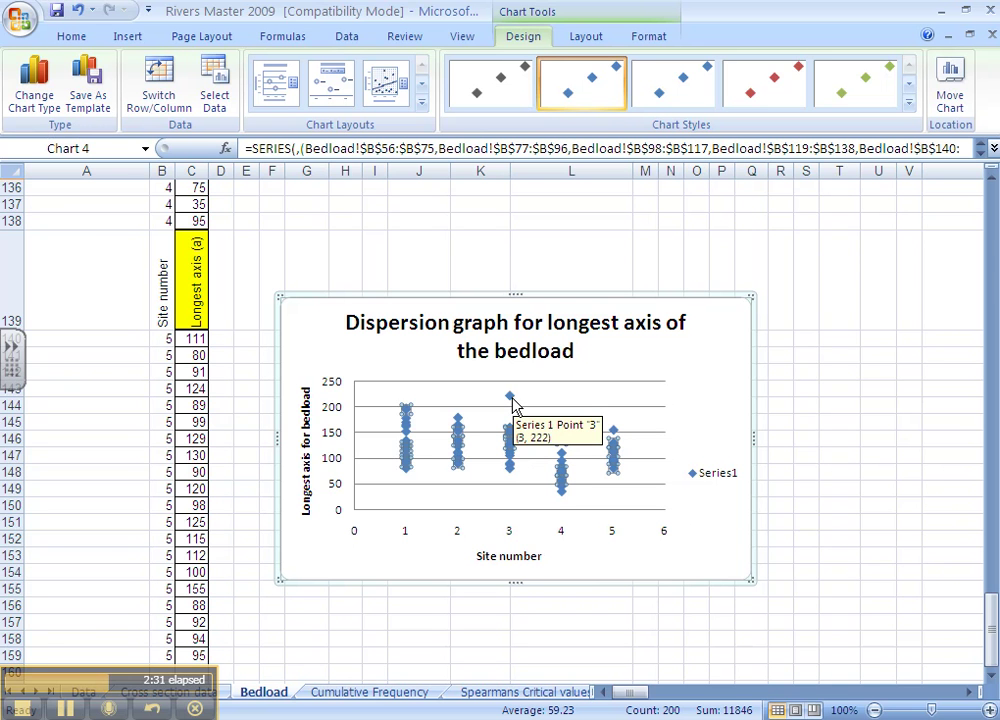
Step: Use Move Chart to place the dispersion chart on a new sheet named Chart1
{"action": "right_click", "coordinate": [699, 386]}
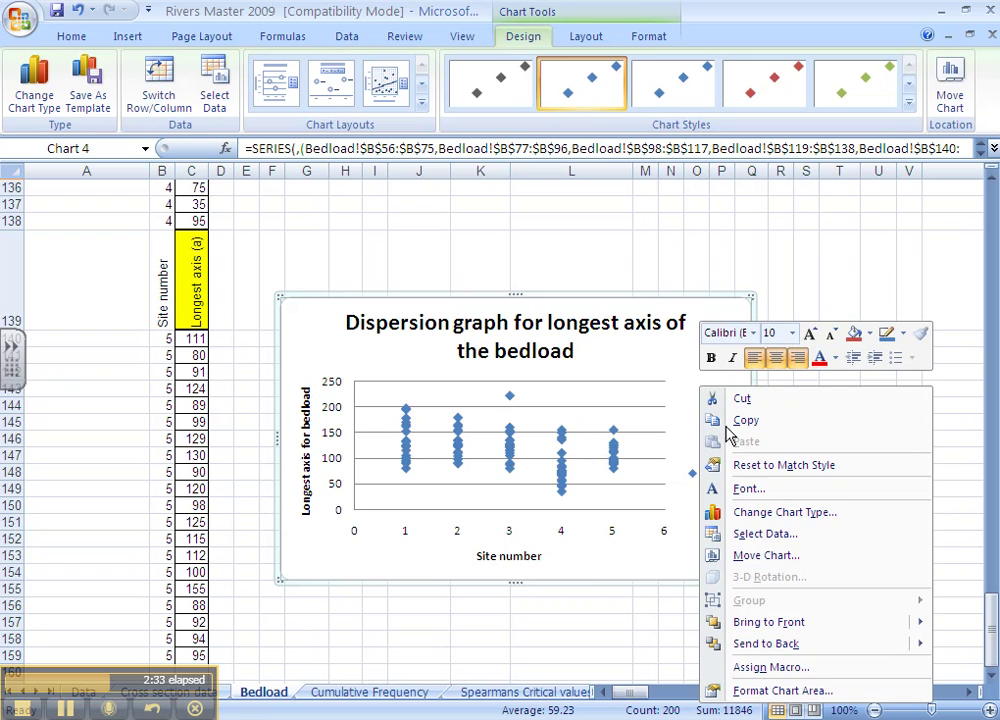
{"action": "left_click", "coordinate": [777, 555]}
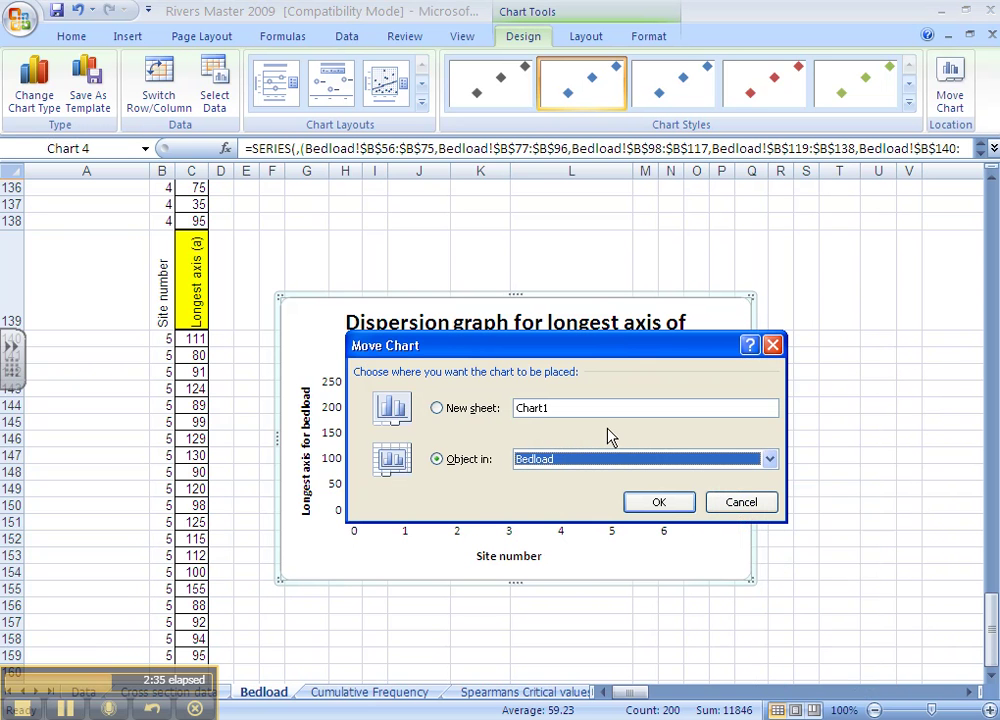
{"action": "key", "text": "alt+s"}
{"action": "left_click", "coordinate": [659, 502]}
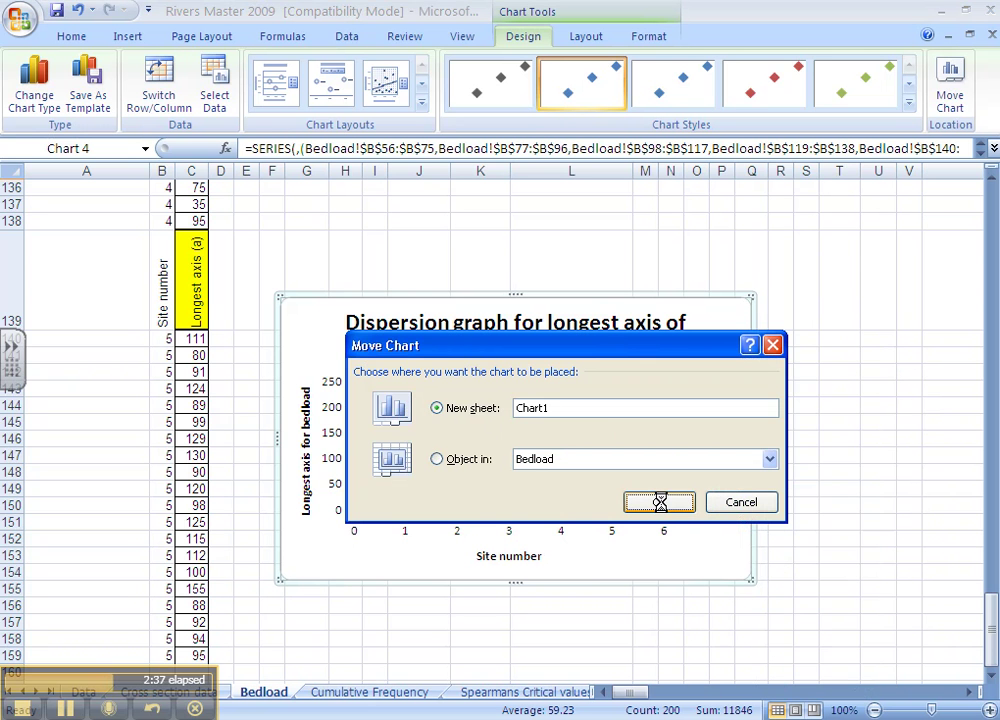